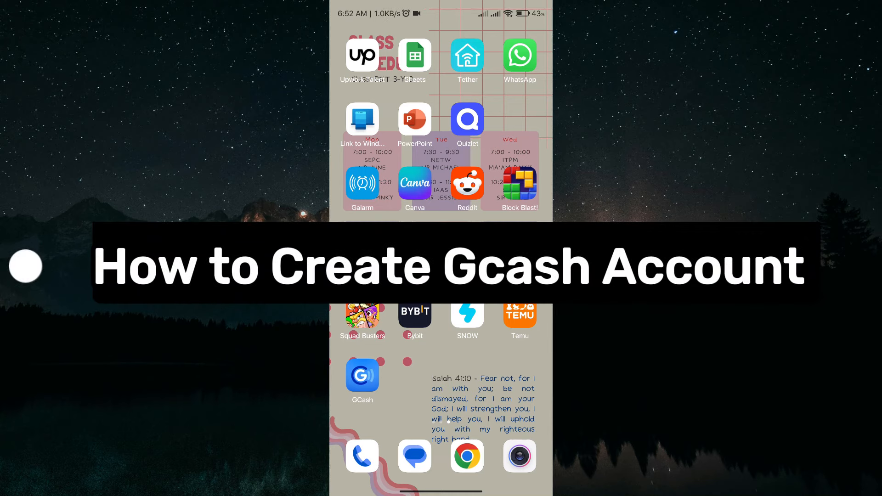
- Launch GCash from the home screen to begin registration
{"action": "left_click", "coordinate": [363, 376]}
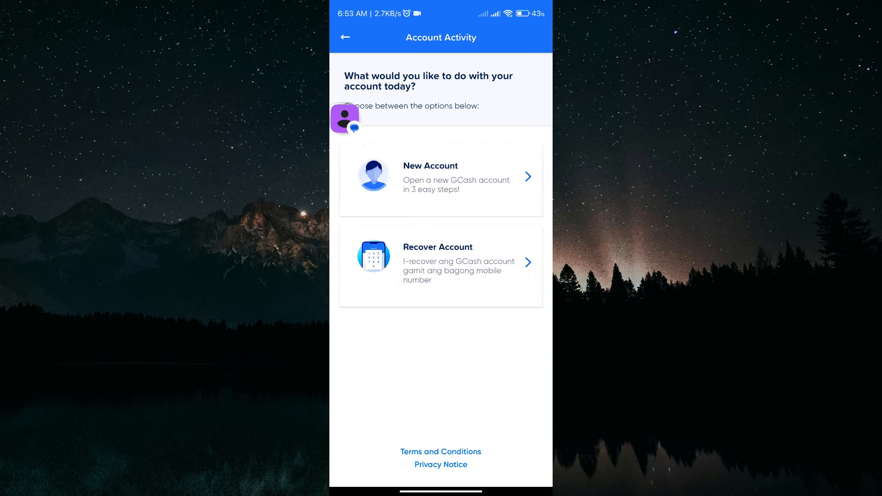
- Choose New Account to register a brand-new GCash account
{"action": "left_click_drag", "start_coordinate": [345, 119], "coordinate": [344, 116]}
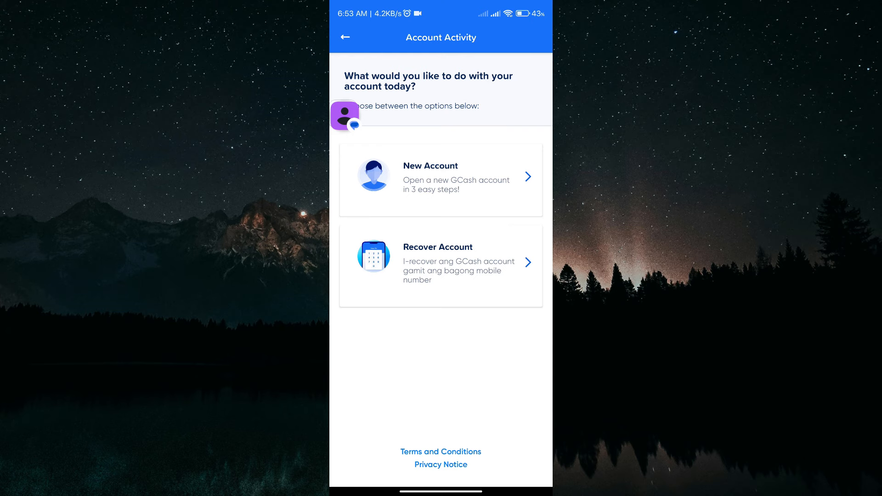
{"action": "left_click", "coordinate": [476, 194]}
{"action": "left_click_drag", "start_coordinate": [345, 116], "coordinate": [344, 284]}
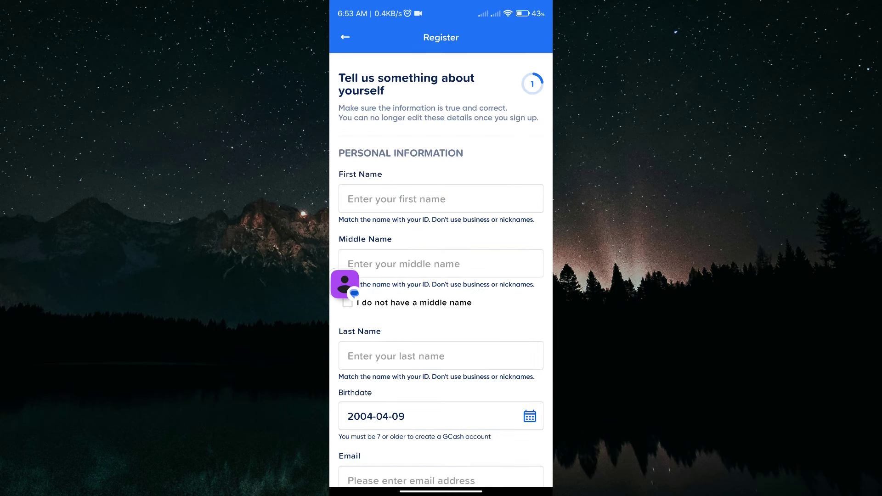
{"action": "scroll", "coordinate": [440, 276], "scroll_direction": "down", "scroll_amount": 5}
{"action": "scroll", "coordinate": [441, 276], "scroll_direction": "down", "scroll_amount": 5}
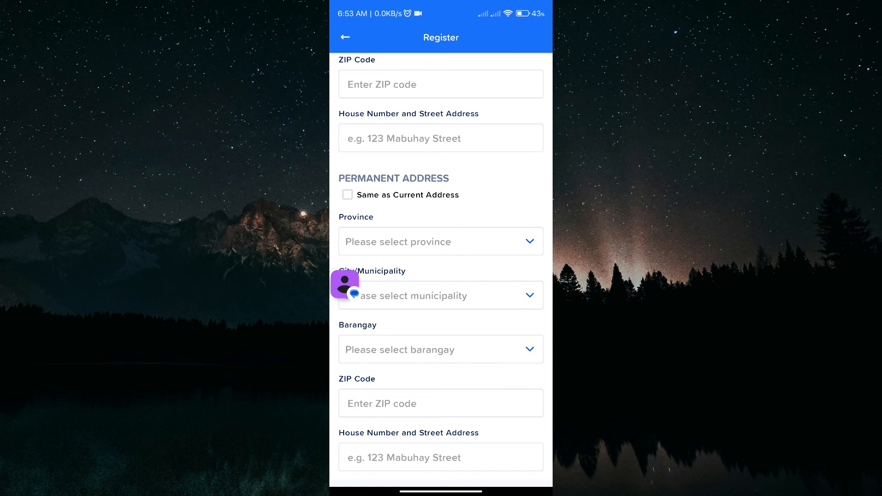
{"action": "scroll", "coordinate": [440, 276], "scroll_direction": "up", "scroll_amount": 4}
{"action": "scroll", "coordinate": [488, 273], "scroll_direction": "up", "scroll_amount": 10}
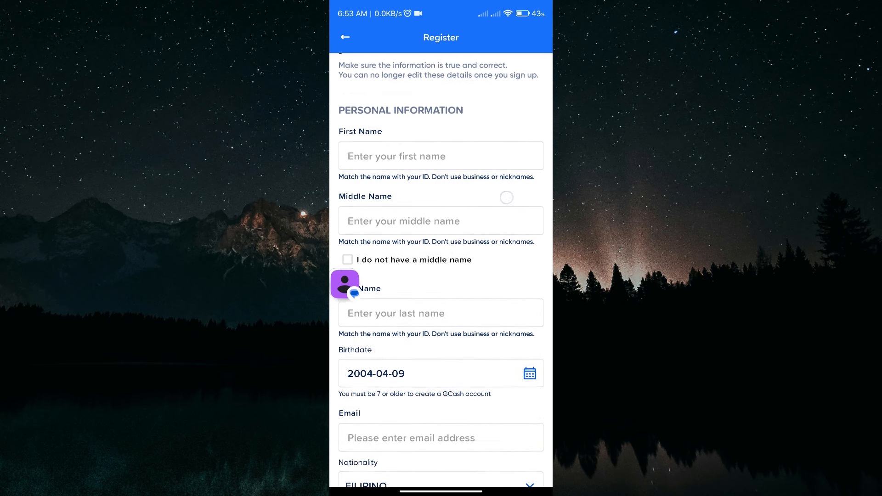
- Begin the First Name entry on the Register form after the 2004-04-09 birthdate
{"action": "left_click", "coordinate": [509, 195]}
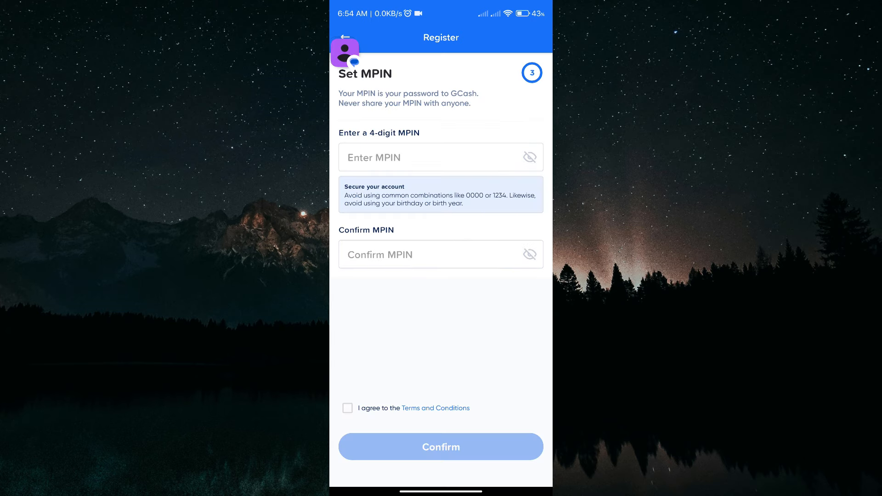
- Set a matching four-digit MPIN, accept the Terms and Conditions, and confirm
{"action": "left_click", "coordinate": [351, 158]}
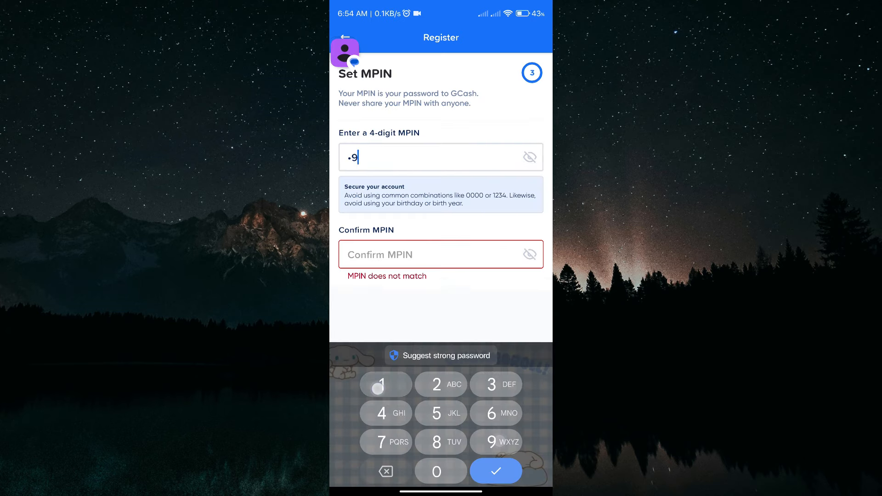
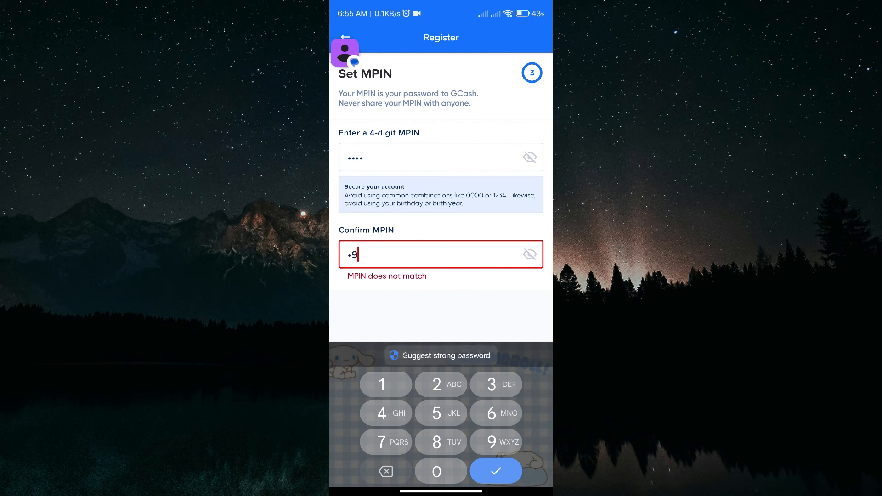
{"action": "left_click", "coordinate": [504, 467]}
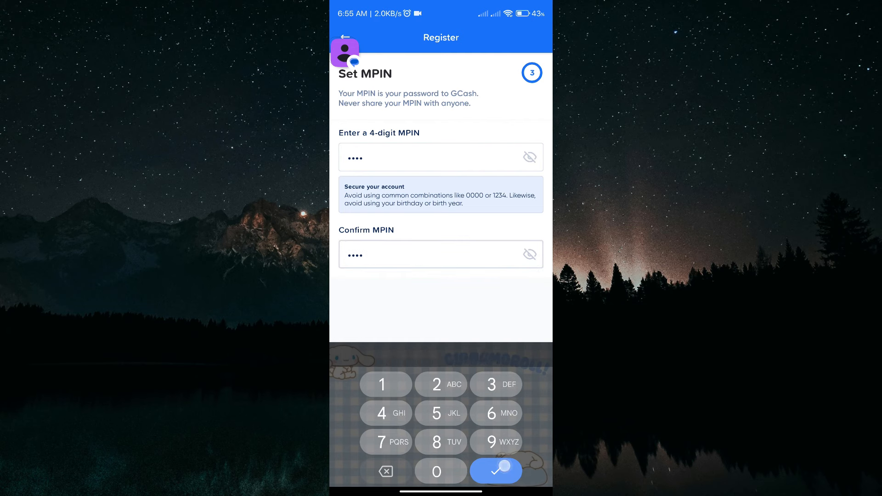
{"action": "left_click", "coordinate": [347, 408]}
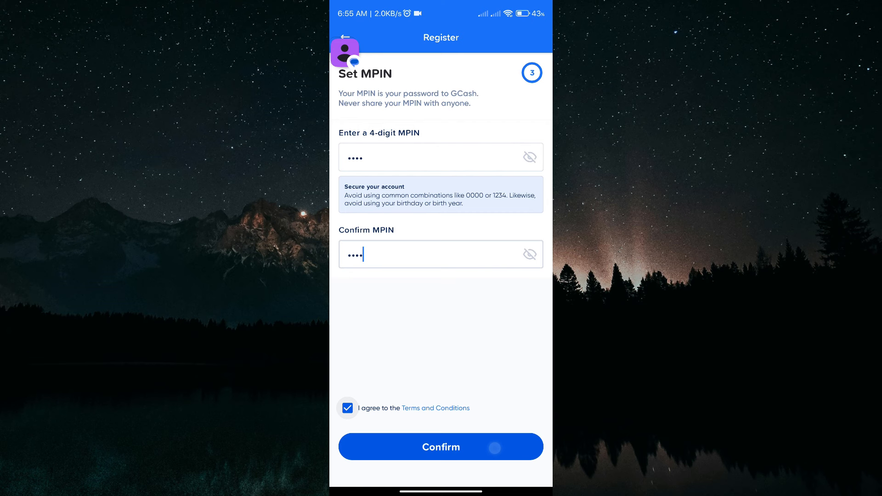
{"action": "left_click", "coordinate": [495, 448]}
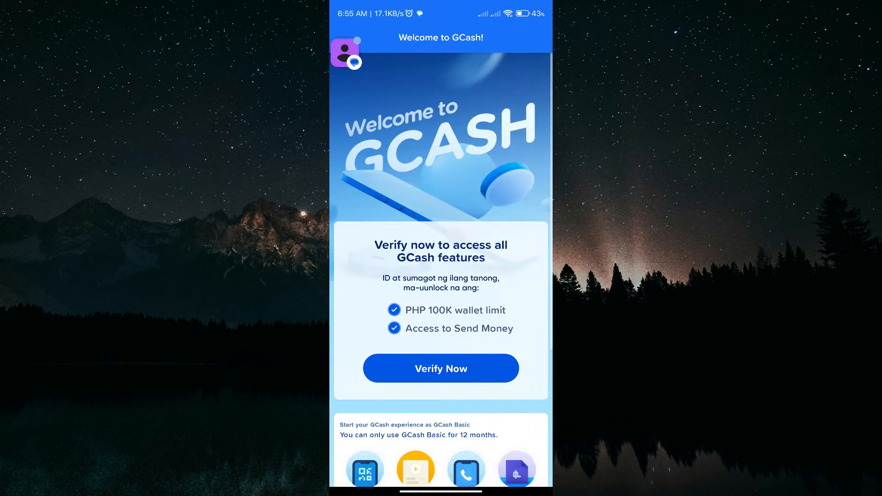
{"action": "scroll", "coordinate": [441, 275], "scroll_direction": "down", "scroll_amount": 3}
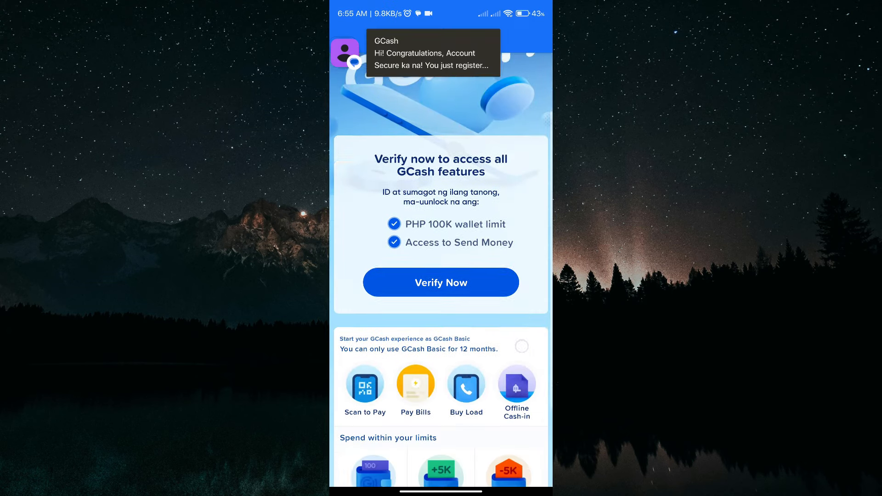
{"action": "scroll", "coordinate": [441, 276], "scroll_direction": "down", "scroll_amount": 3}
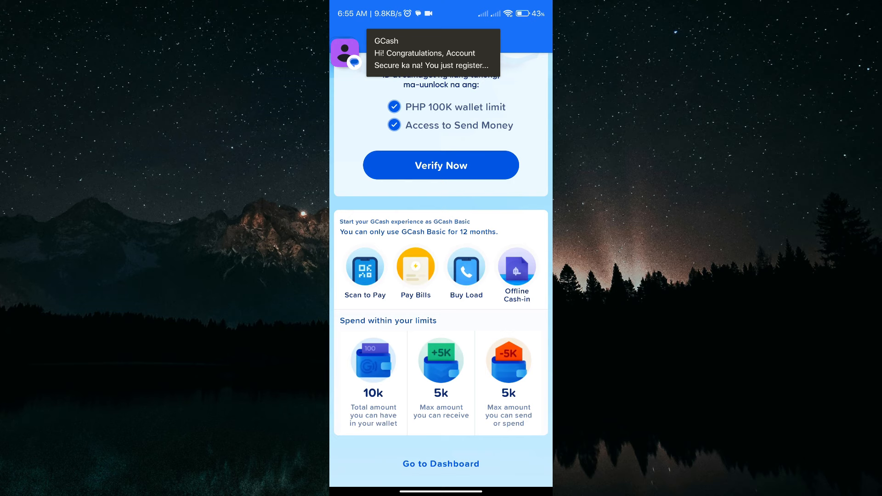
{"action": "scroll", "coordinate": [441, 275], "scroll_direction": "up", "scroll_amount": 4}
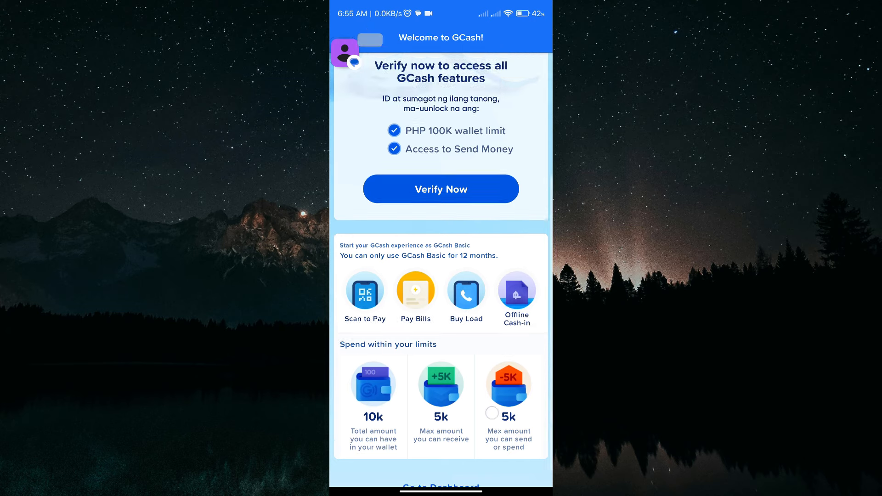
{"action": "scroll", "coordinate": [442, 276], "scroll_direction": "up", "scroll_amount": 2}
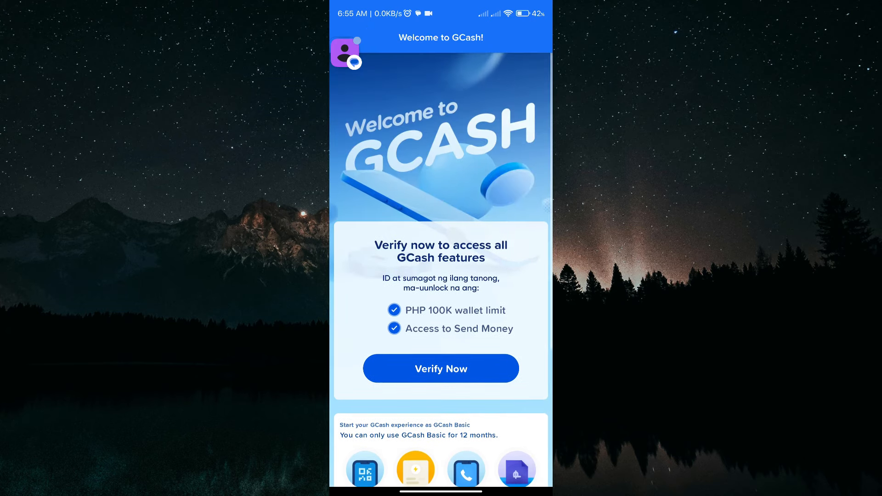